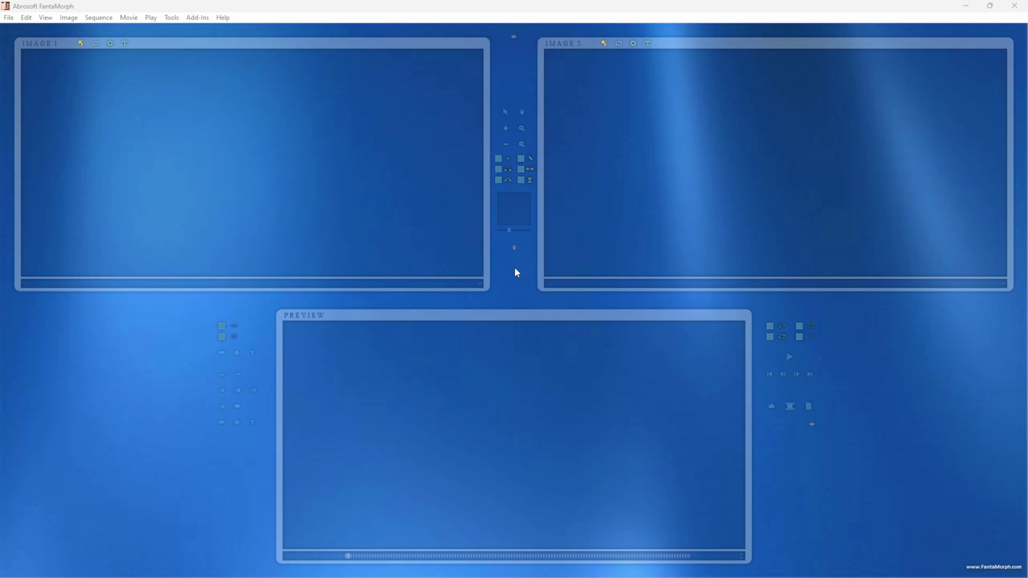
# Step: View the About FantaMorph box (version 5.4.8 Deluxe), close it, and reopen the Help menu
pyautogui.click(223, 18)
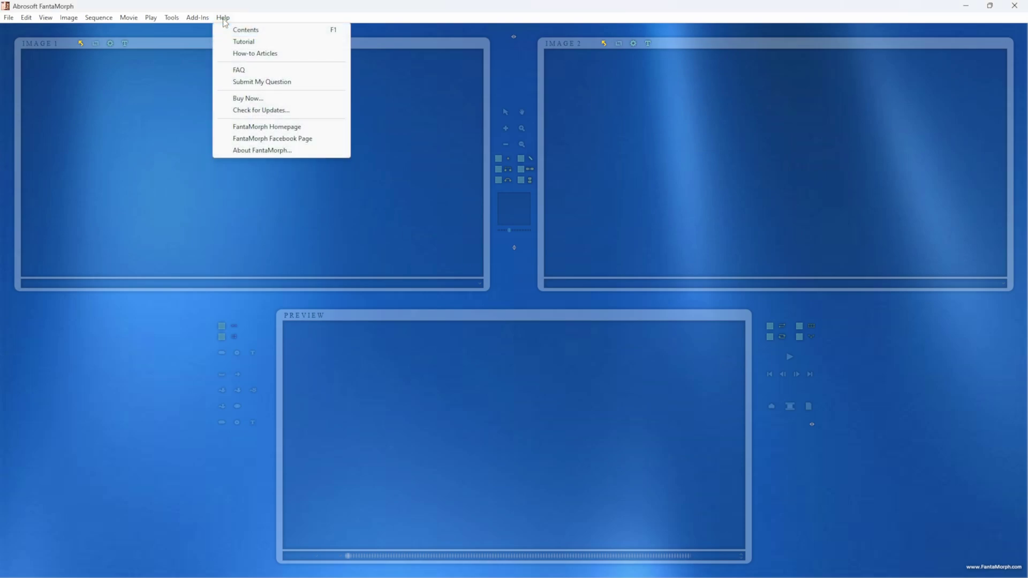
pyautogui.click(272, 151)
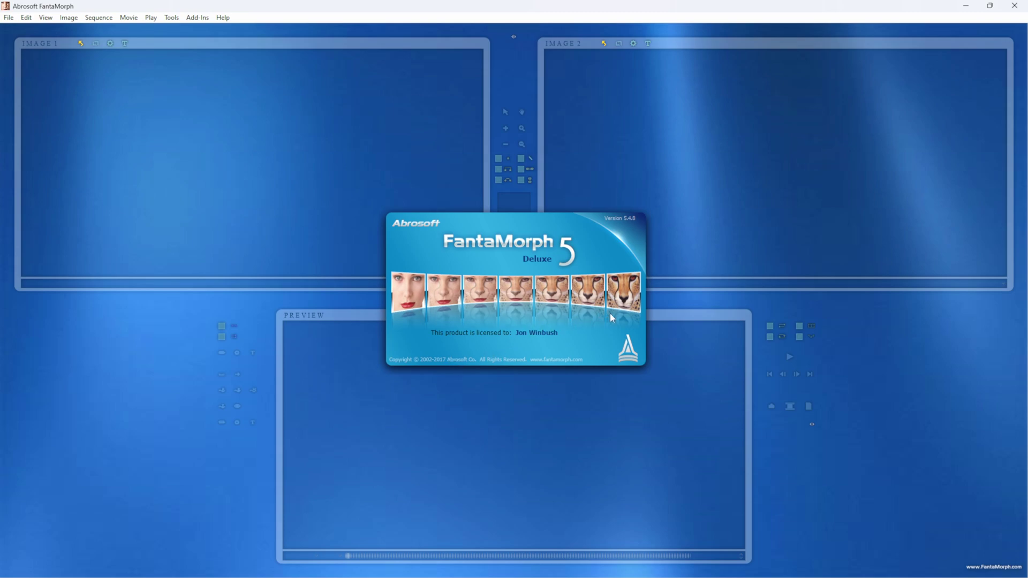
pyautogui.click(547, 289)
pyautogui.click(223, 18)
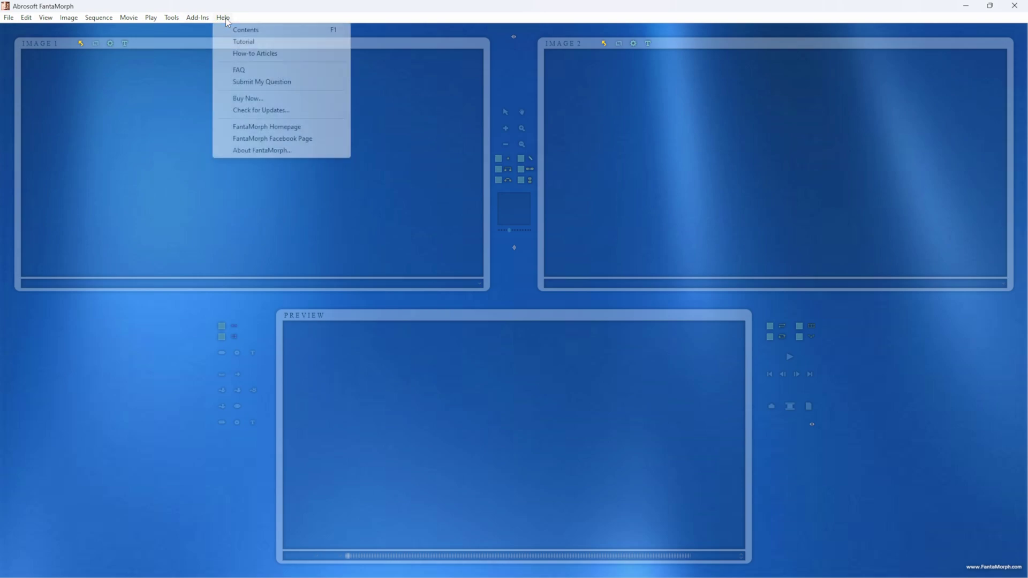
# Step: Browse the FantaMorph homepage and its Download Free Trial page, then return to Home
pyautogui.click(290, 129)
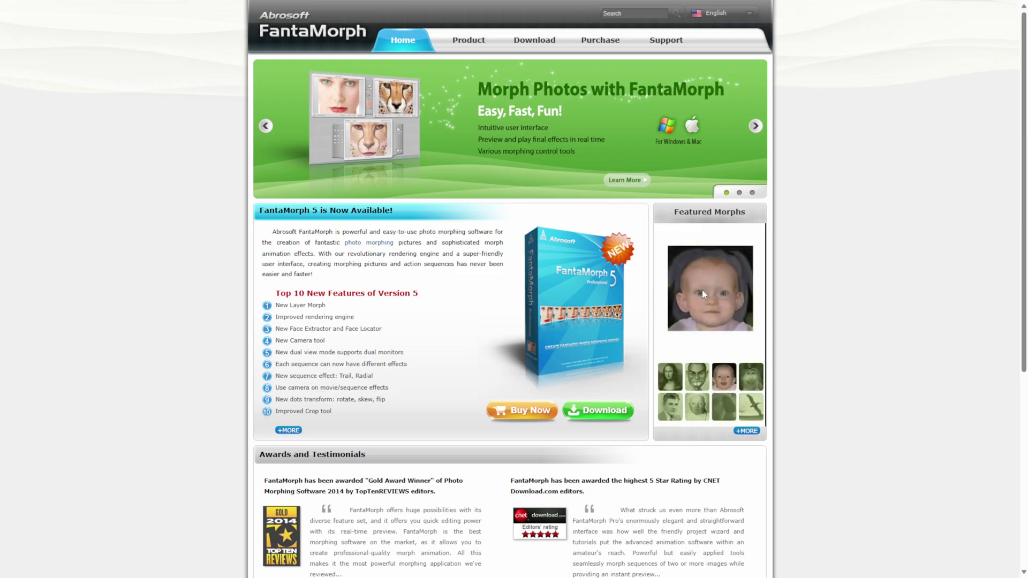
pyautogui.scroll(-6, 823, 355)
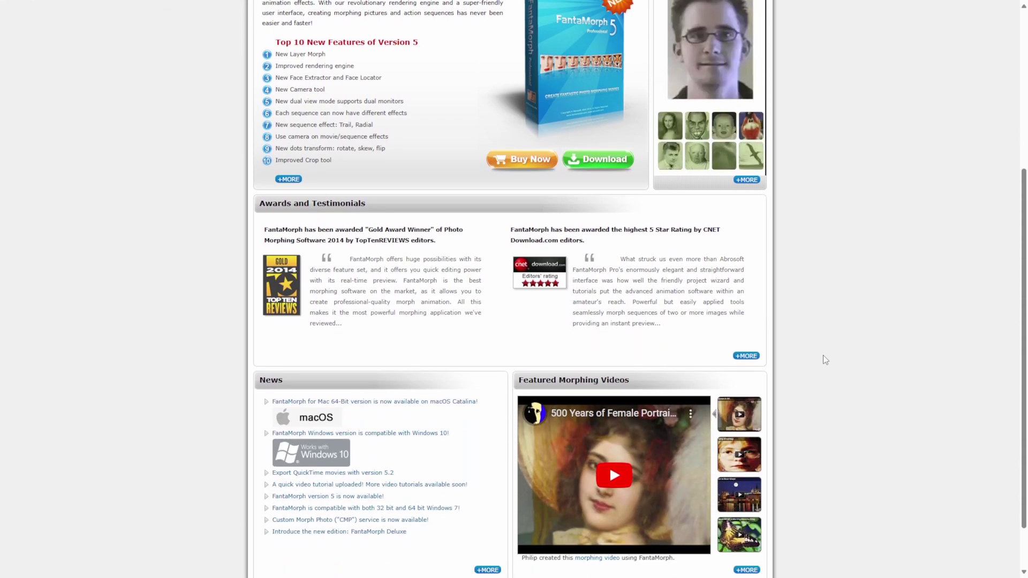
pyautogui.scroll(6, 817, 372)
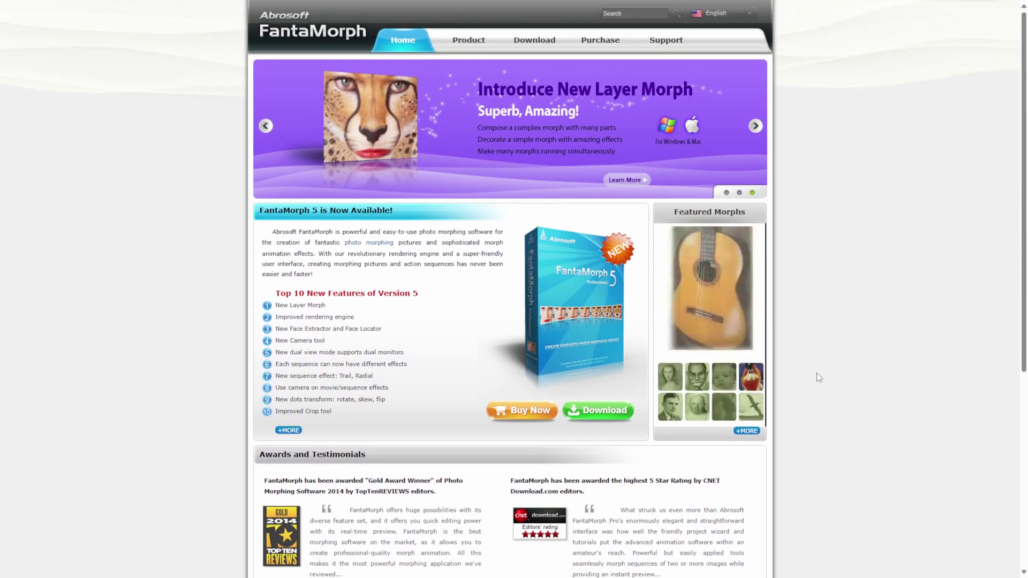
pyautogui.moveTo(529, 40)
pyautogui.click(515, 67)
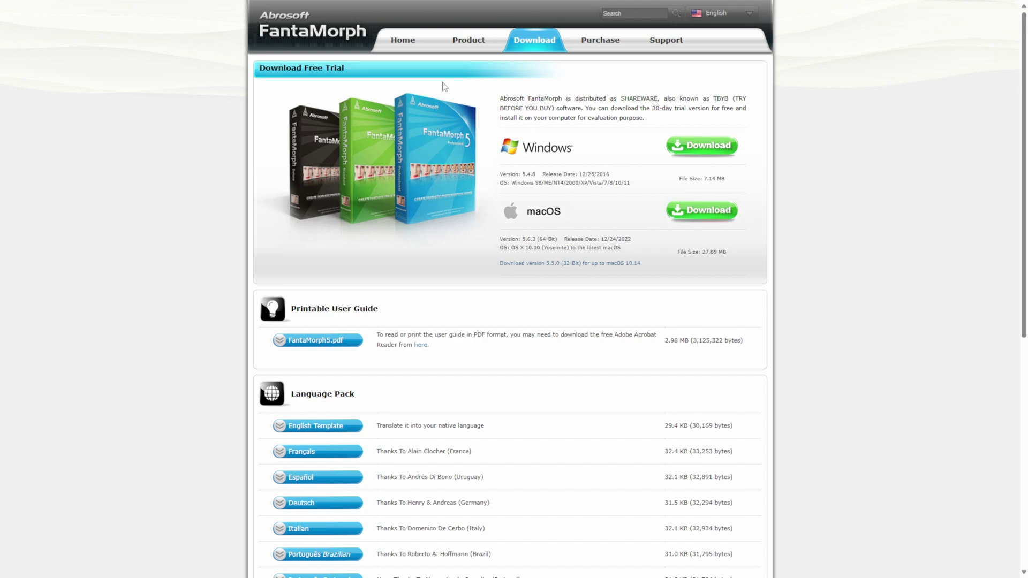
pyautogui.click(417, 43)
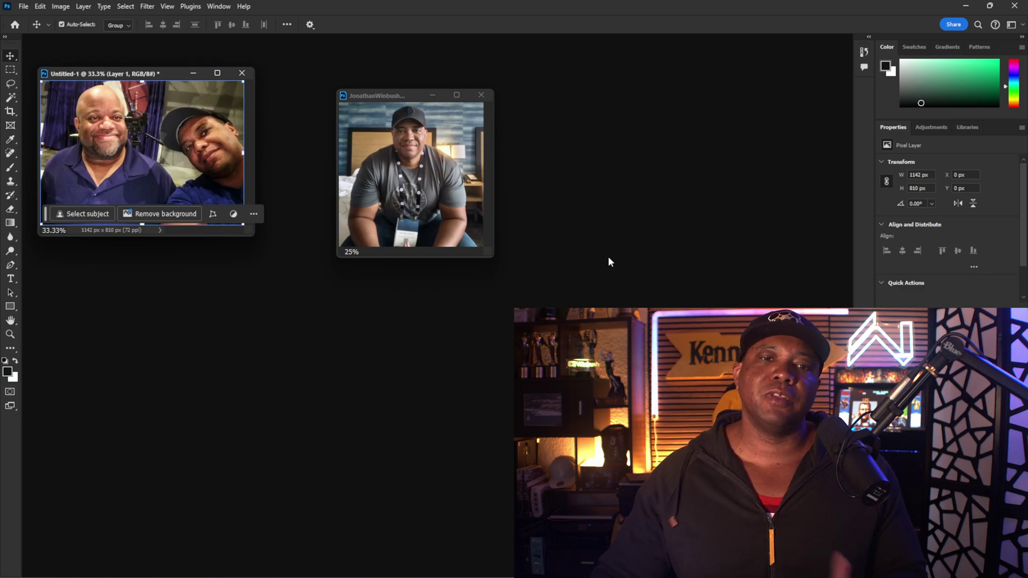
# Step: Reposition, enlarge and zoom into the square portrait's document window
pyautogui.moveTo(399, 95); pyautogui.dragTo(383, 87)
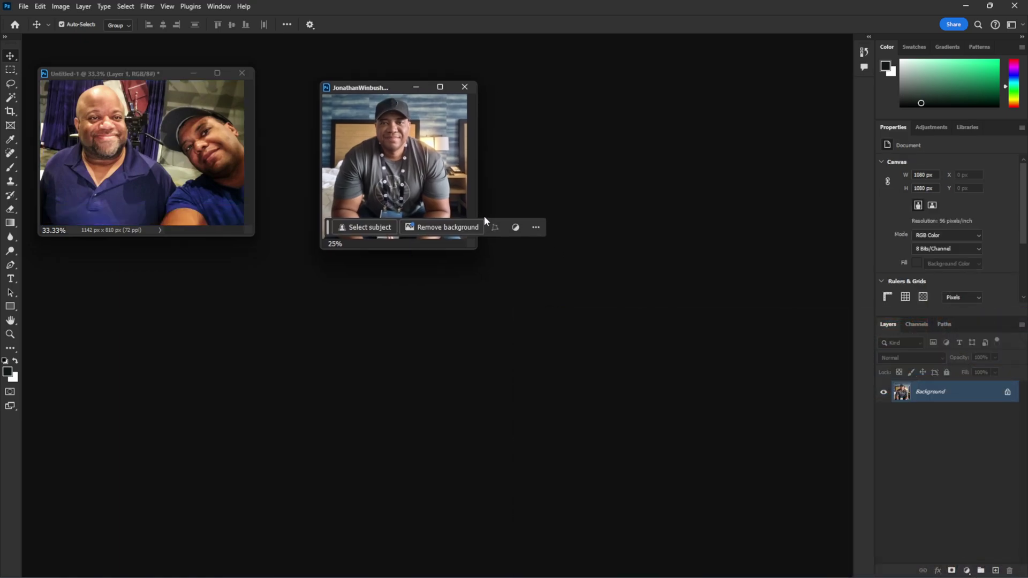
pyautogui.moveTo(472, 244); pyautogui.dragTo(652, 411)
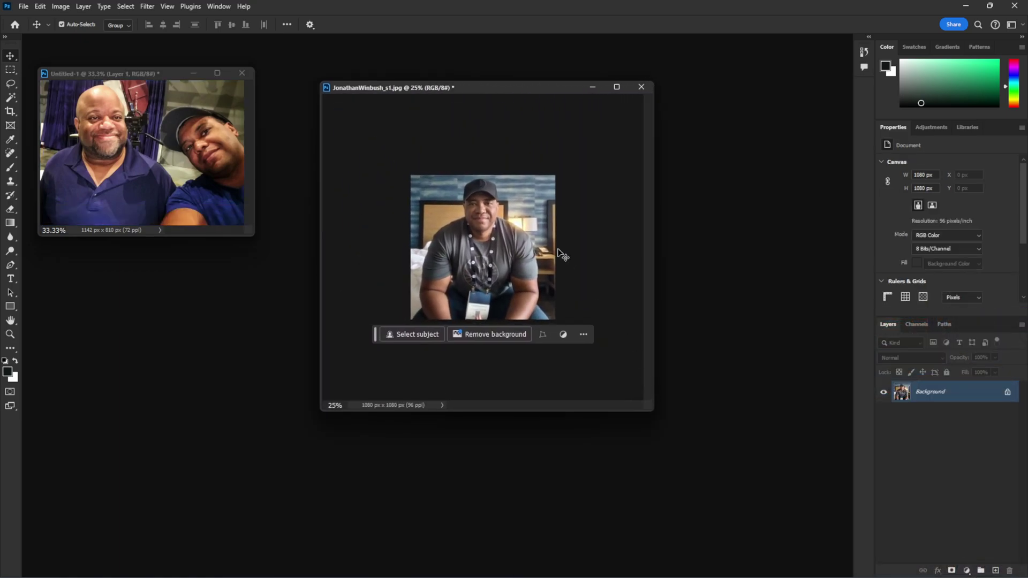
pyautogui.scroll(5, 554, 247)
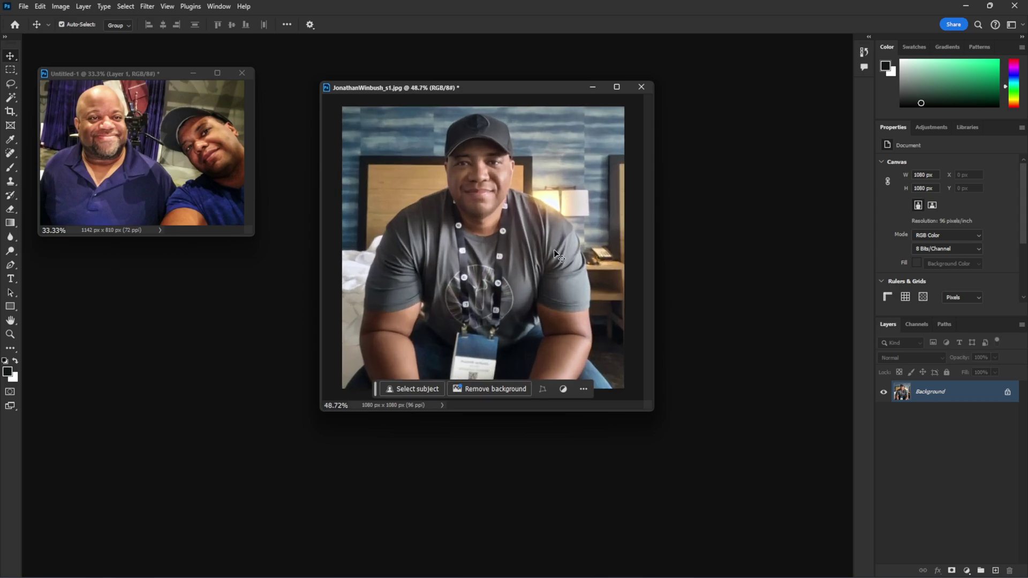
pyautogui.moveTo(651, 411); pyautogui.dragTo(693, 460)
# Step: Check in Image Size that the portrait is 1080 × 1080 pixels, then cancel
pyautogui.click(61, 7)
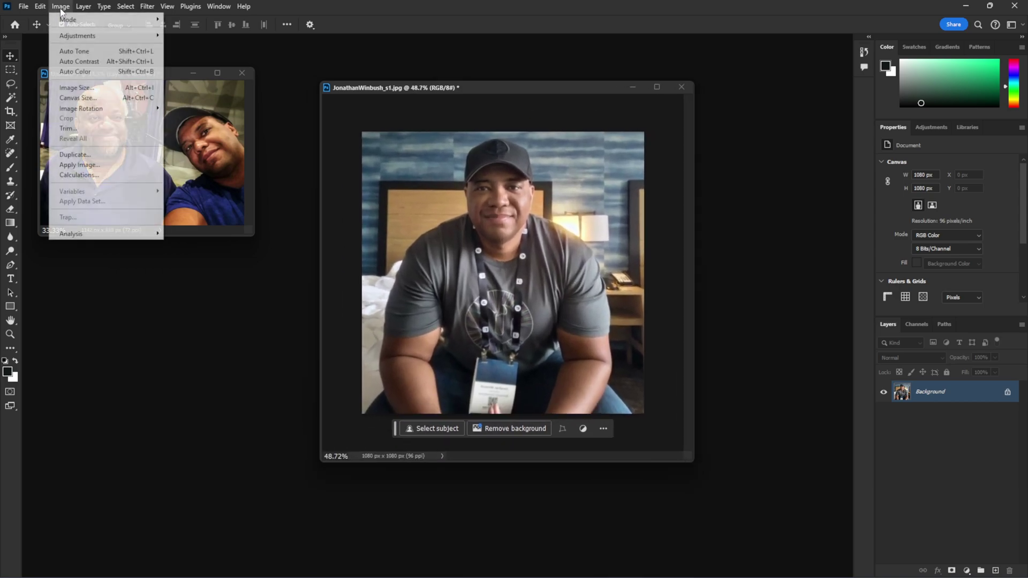
pyautogui.click(92, 89)
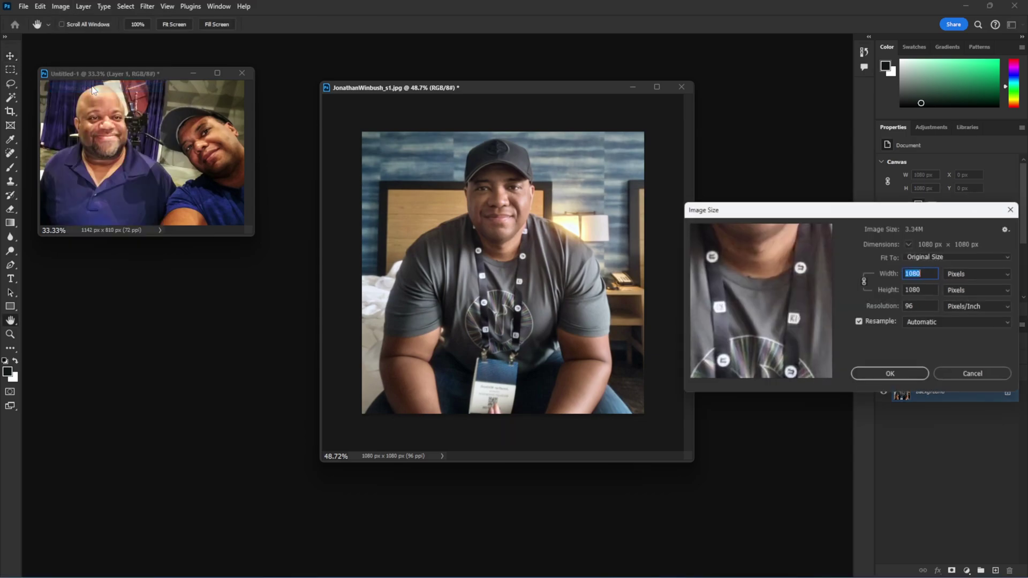
pyautogui.moveTo(890, 213); pyautogui.dragTo(765, 150)
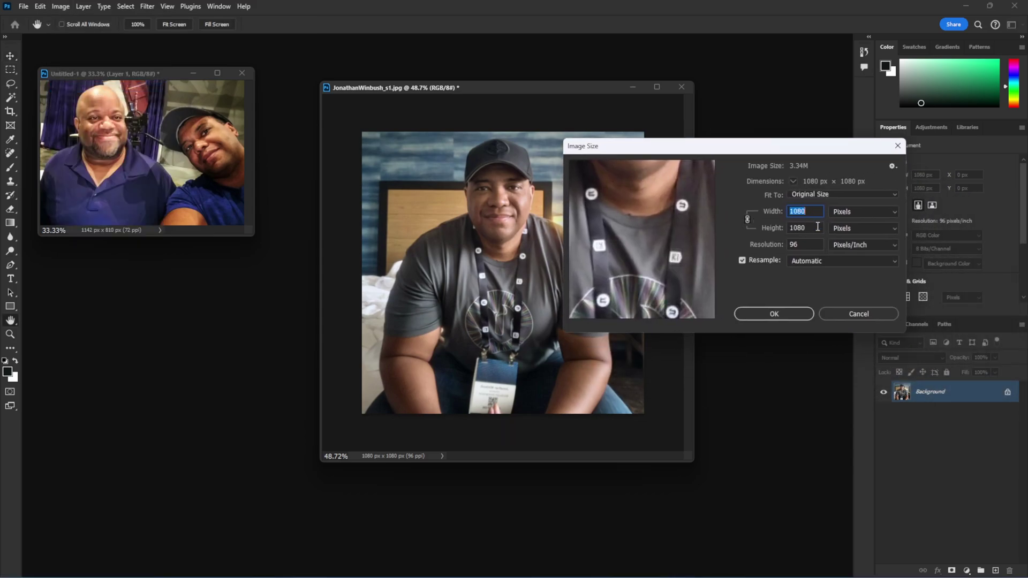
pyautogui.click(857, 313)
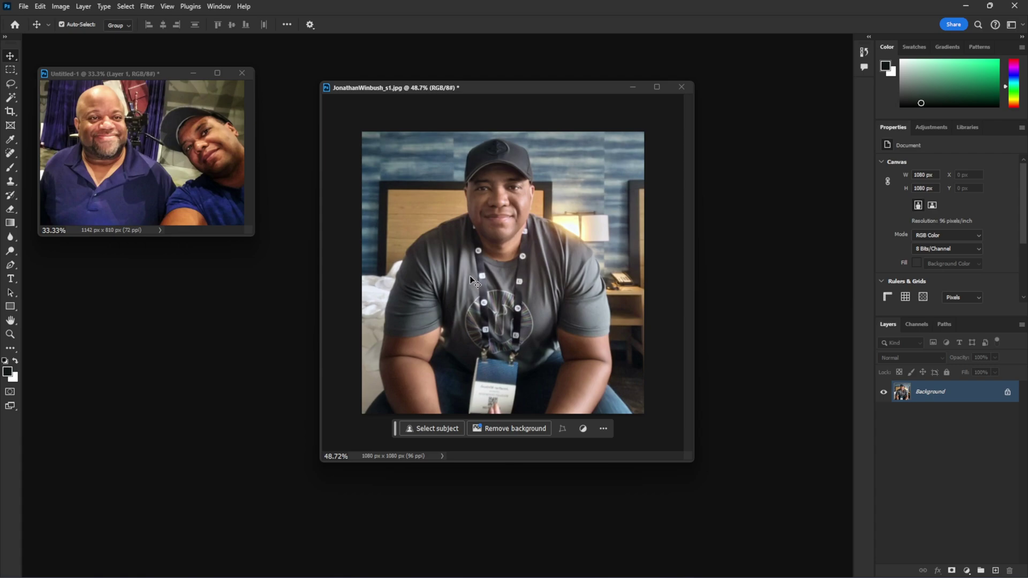
# Step: Reposition, enlarge and zoom the two-person selfie's document window
pyautogui.moveTo(158, 79); pyautogui.dragTo(180, 70)
pyautogui.moveTo(271, 226); pyautogui.dragTo(319, 317)
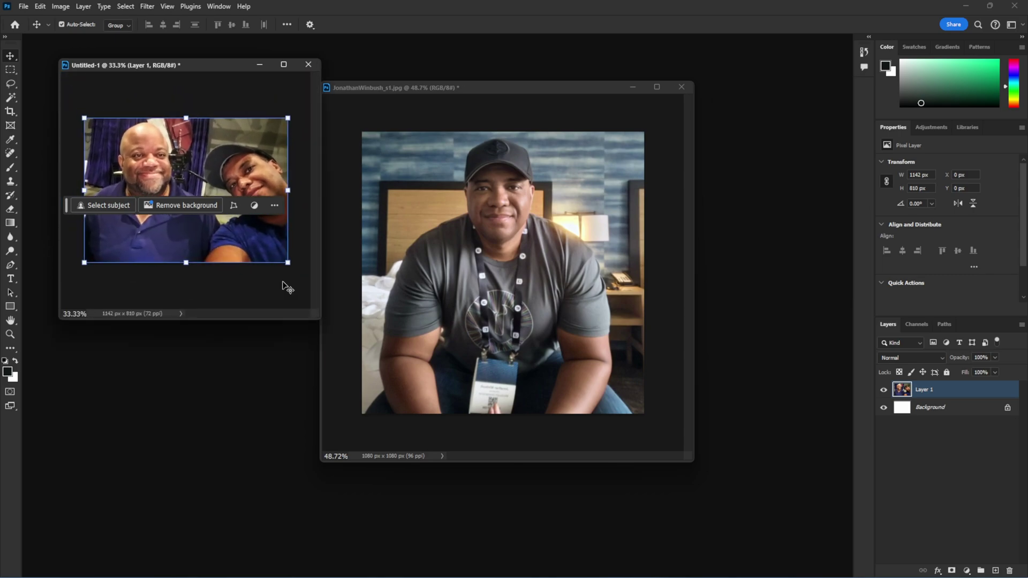
pyautogui.scroll(3, 212, 173)
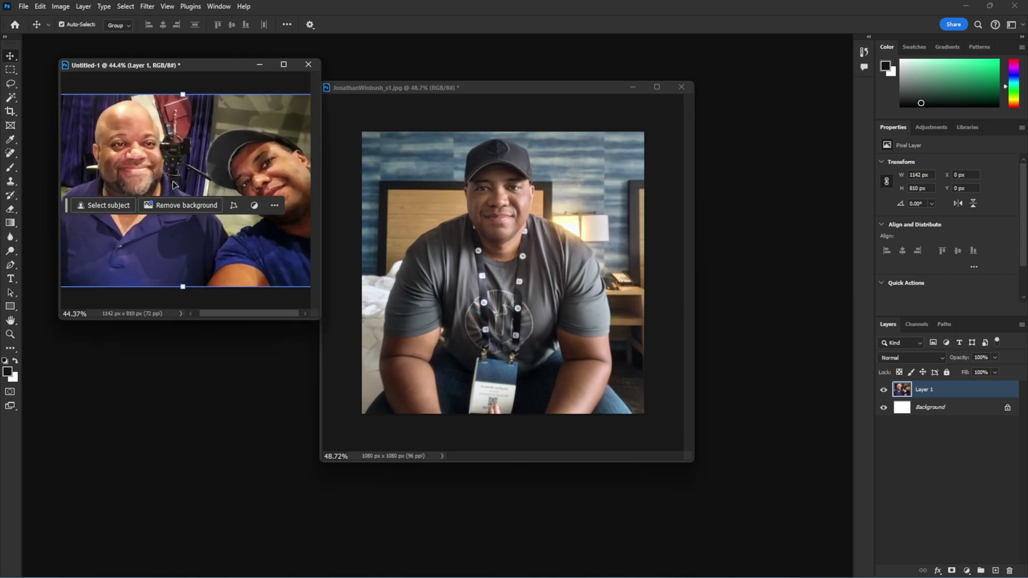
pyautogui.hscroll(-1, 235, 312)
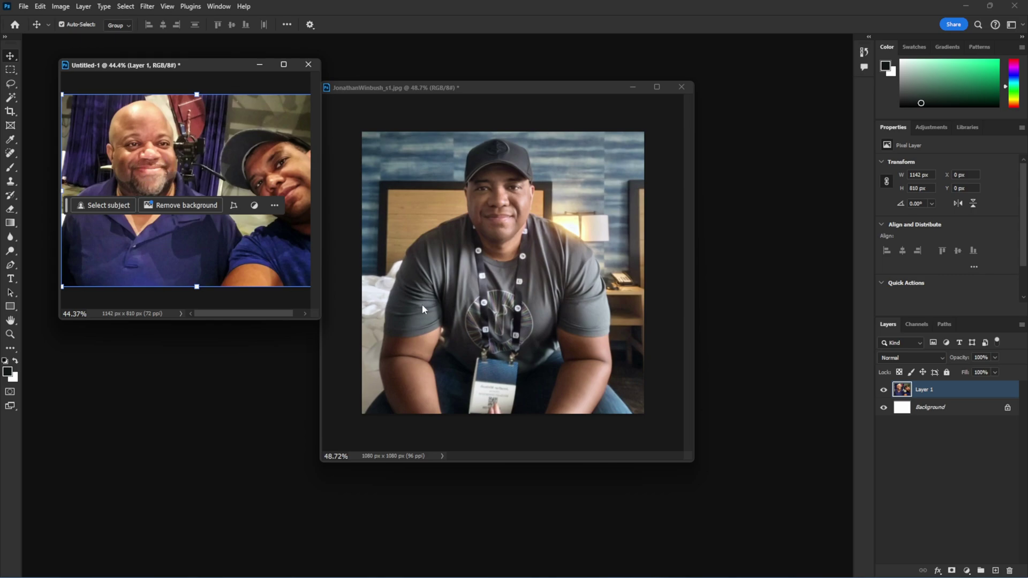
# Step: Drag the selfie's Layer 1 into the square portrait document as a new layer
pyautogui.moveTo(164, 156); pyautogui.dragTo(505, 235)
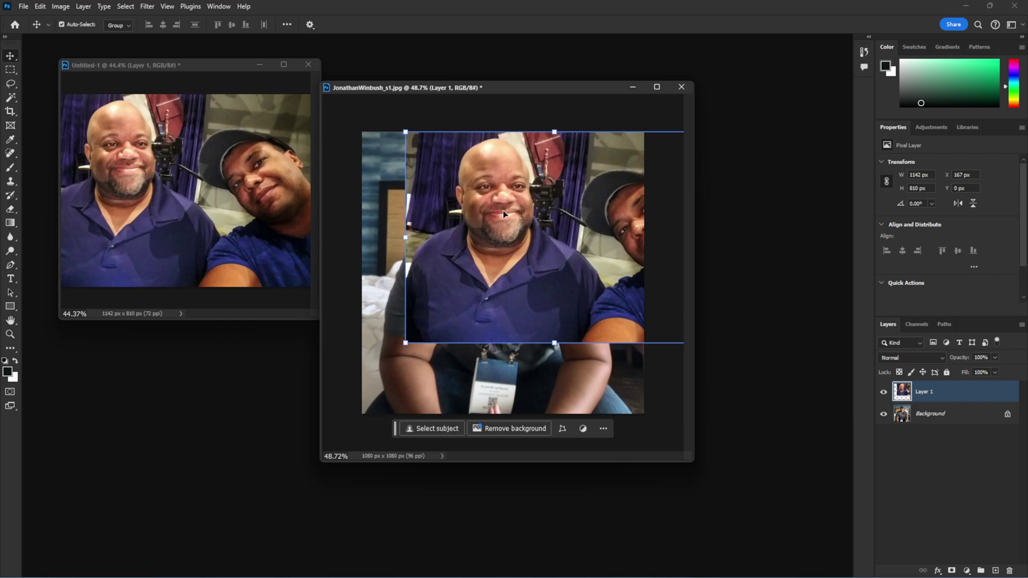
pyautogui.click(817, 322)
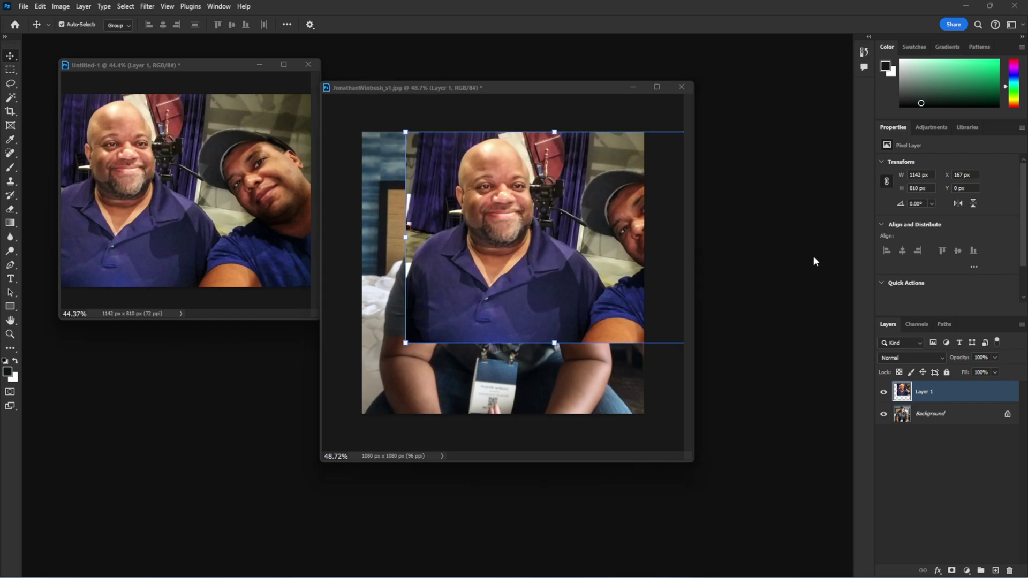
pyautogui.click(923, 394)
# Step: Lower the selfie layer's opacity to 39% and nudge it across the portrait
pyautogui.click(995, 357)
pyautogui.moveTo(990, 373); pyautogui.dragTo(966, 375)
pyautogui.moveTo(570, 244); pyautogui.dragTo(561, 269)
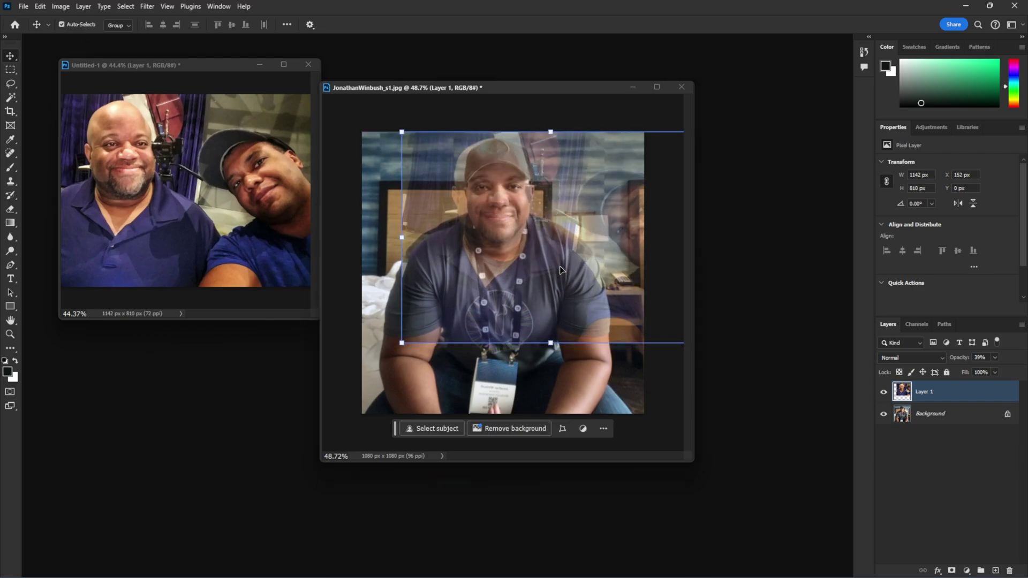
# Step: Free-transform the selfie to about 134% and align the bald man's face over the portrait's face
pyautogui.hotkey('ctrl', 't')
pyautogui.moveTo(405, 341); pyautogui.dragTo(310, 424)
pyautogui.moveTo(392, 387); pyautogui.dragTo(473, 371)
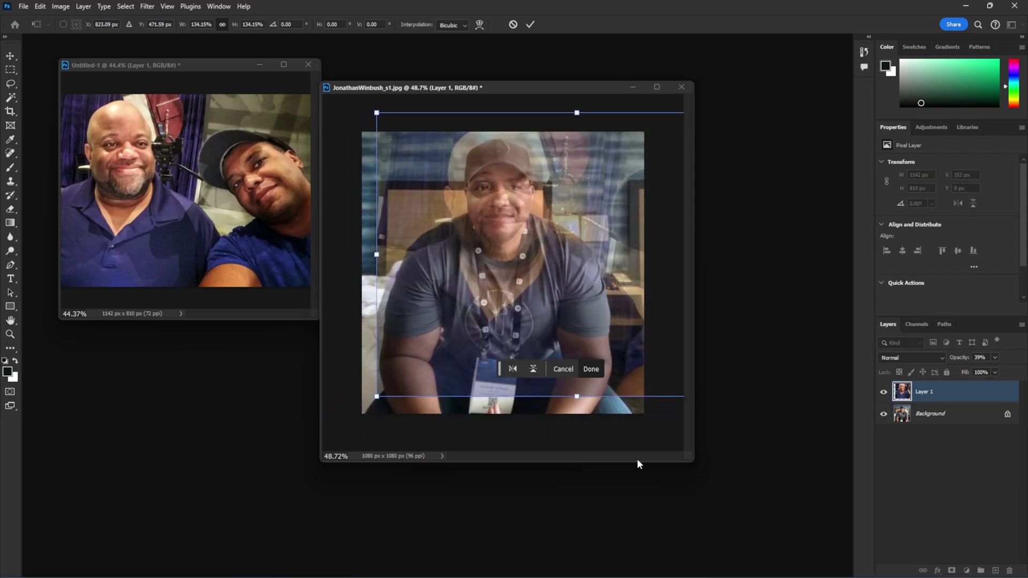
pyautogui.moveTo(688, 456); pyautogui.dragTo(816, 568)
pyautogui.moveTo(436, 449); pyautogui.dragTo(416, 466)
pyautogui.moveTo(444, 431); pyautogui.dragTo(456, 455)
pyautogui.moveTo(517, 442); pyautogui.dragTo(494, 439)
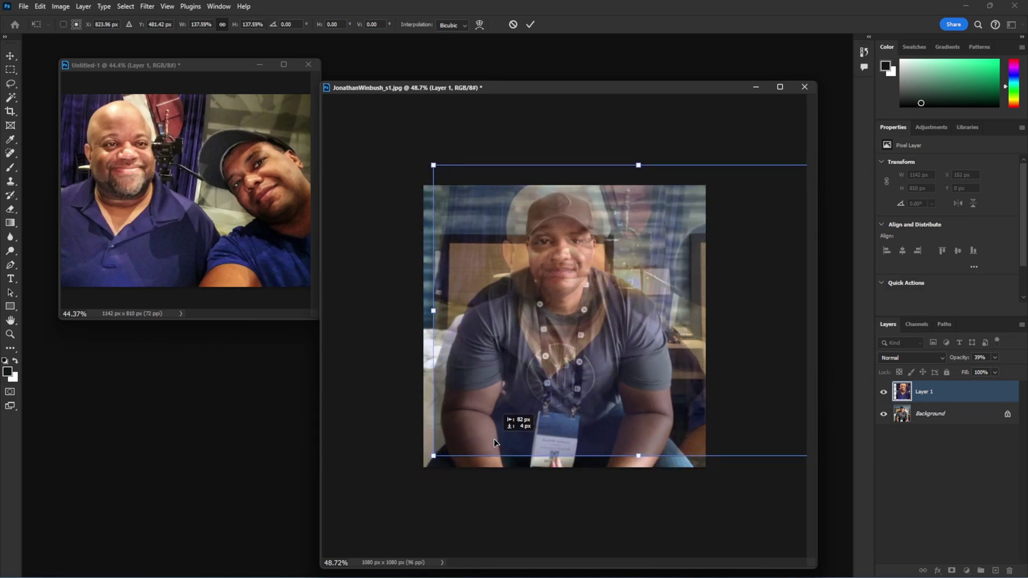
pyautogui.moveTo(434, 459); pyautogui.dragTo(476, 439)
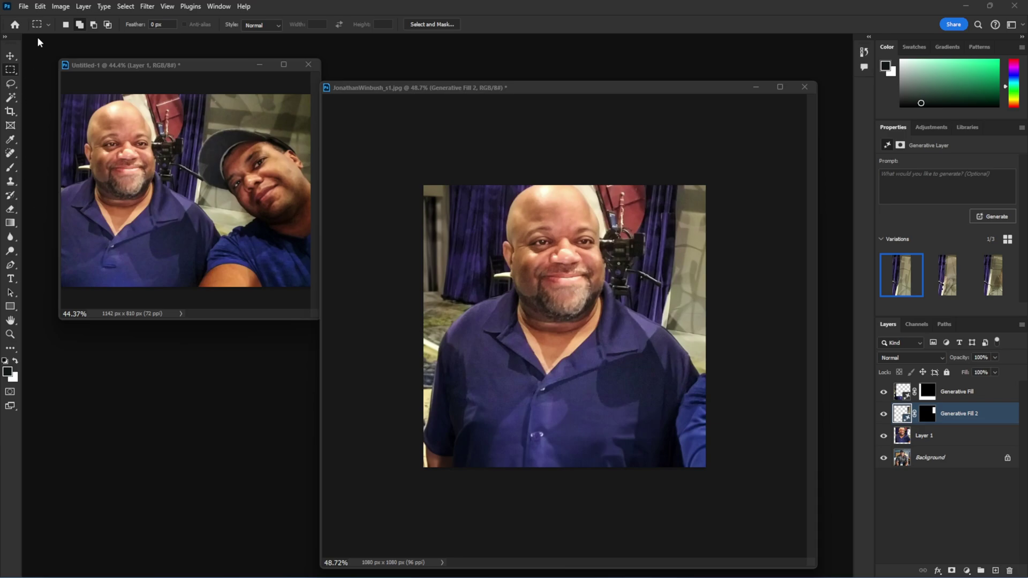
# Step: Look at Photoshop's File > Export options and close them without exporting
pyautogui.click(23, 9)
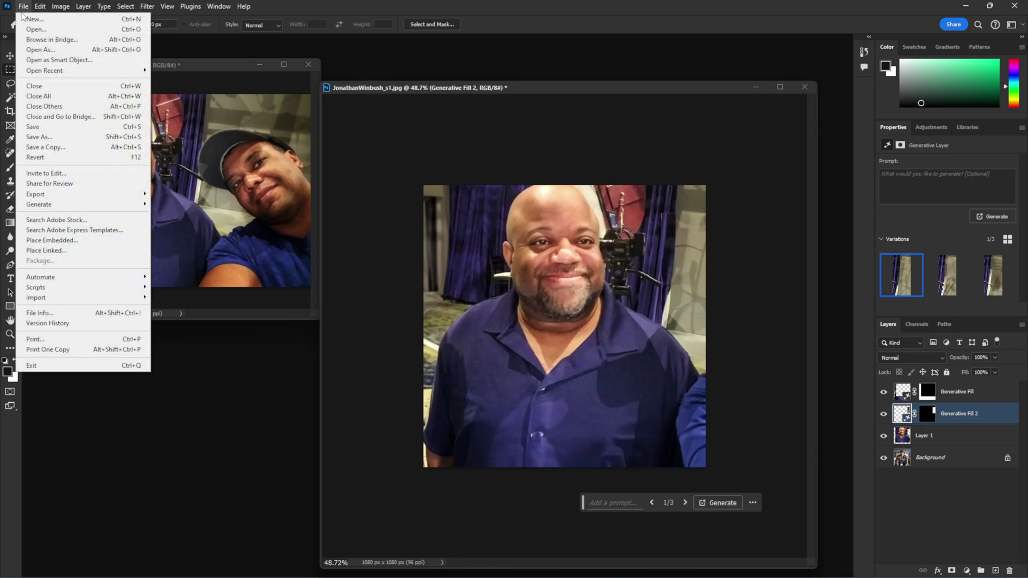
pyautogui.moveTo(86, 198)
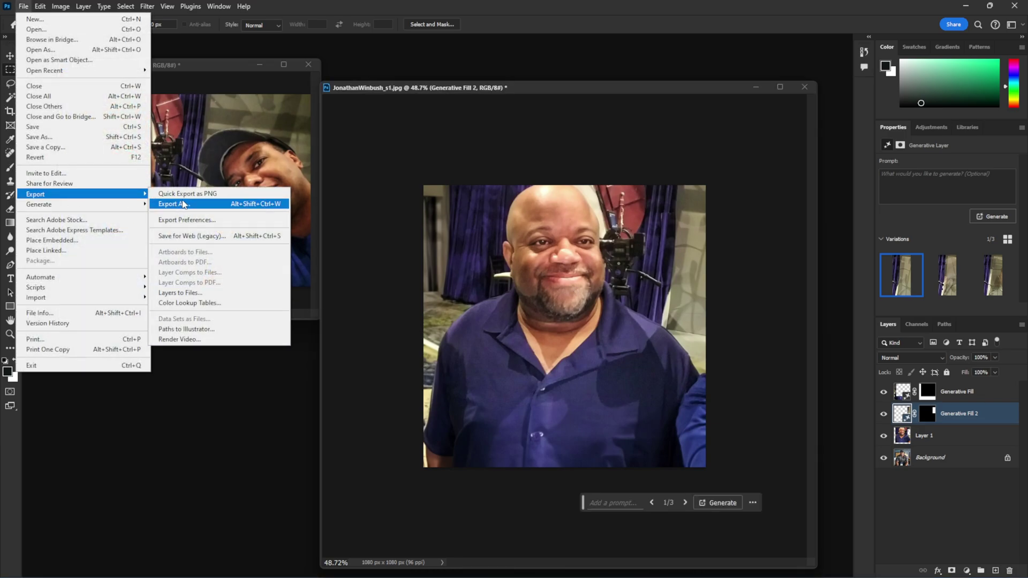
pyautogui.click(225, 201)
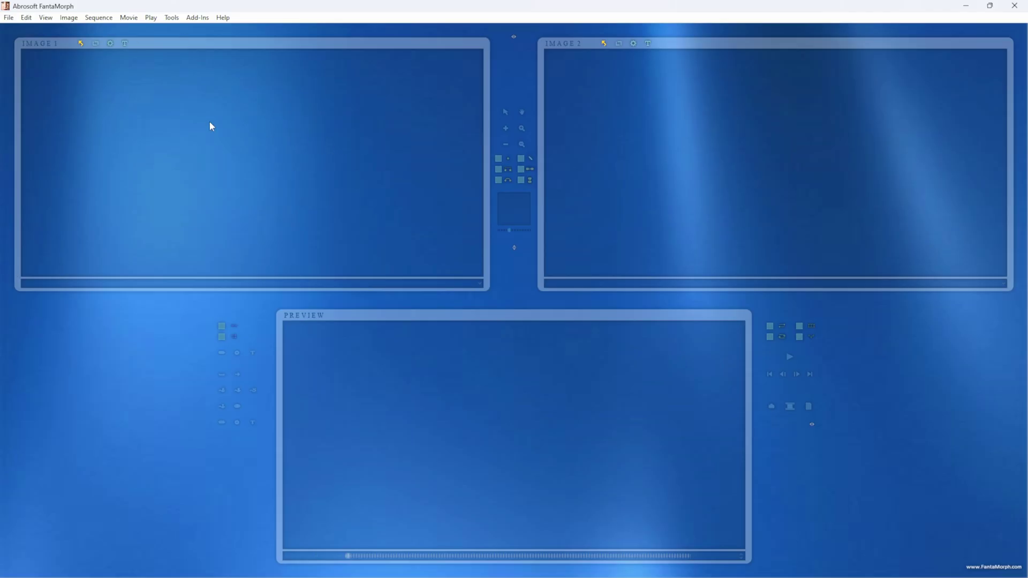
# Step: Start a new project in FantaMorph's New Project Wizard
pyautogui.click(9, 17)
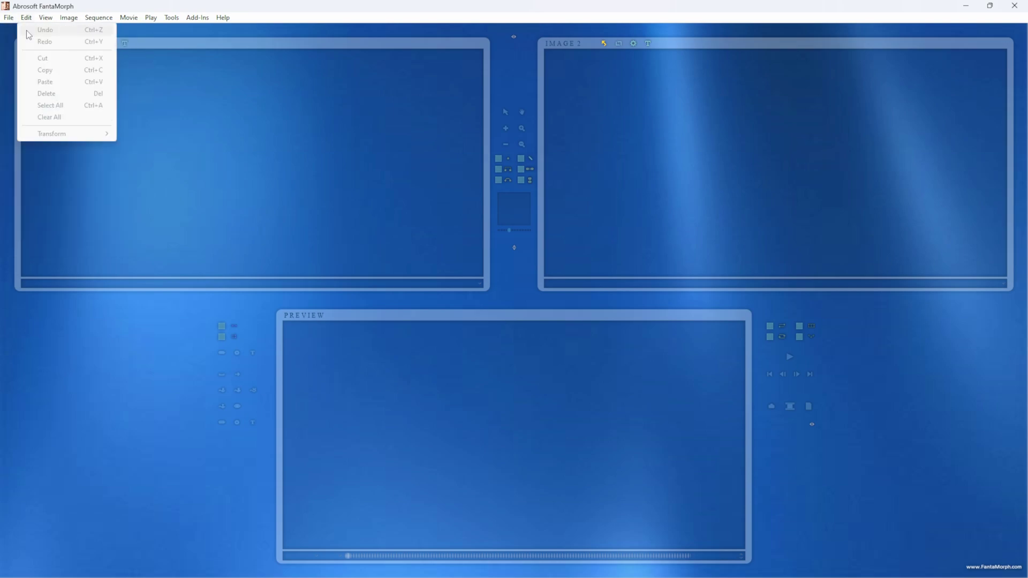
pyautogui.click(34, 33)
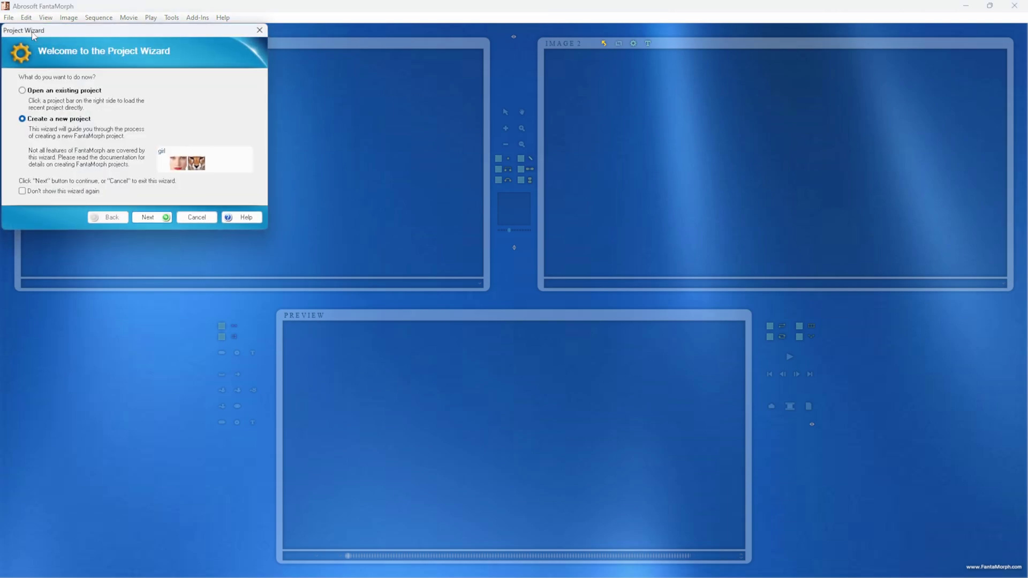
pyautogui.click(150, 218)
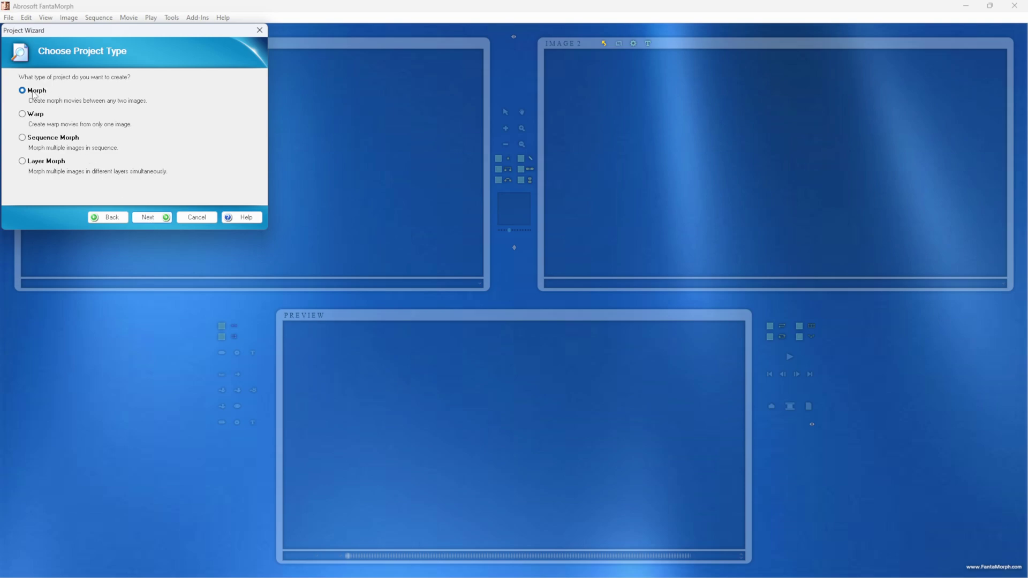
# Step: Keep the Morph project type and load the bald man's portrait as Image 1
pyautogui.click(160, 220)
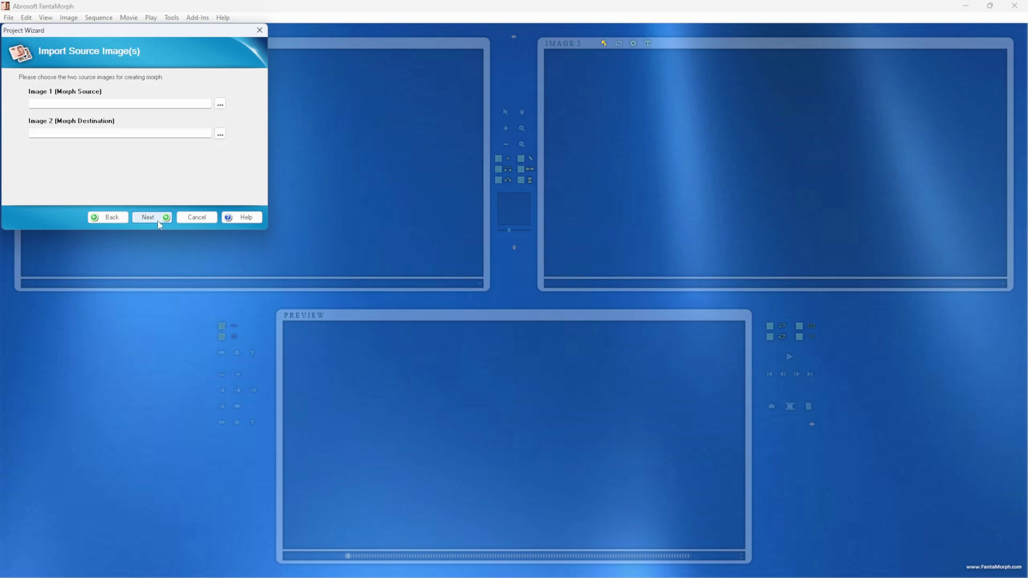
pyautogui.click(220, 103)
pyautogui.click(490, 80)
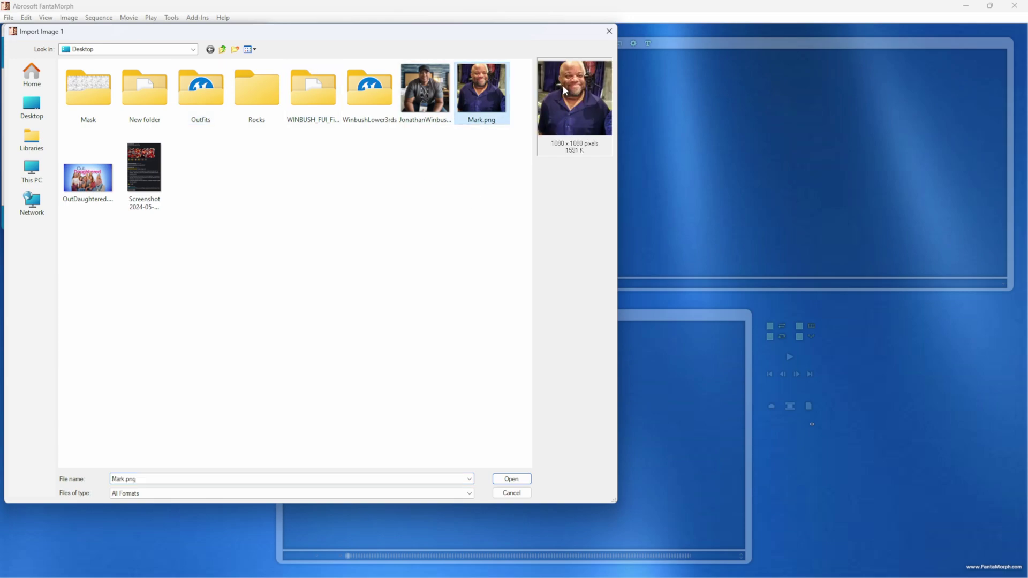
pyautogui.click(511, 479)
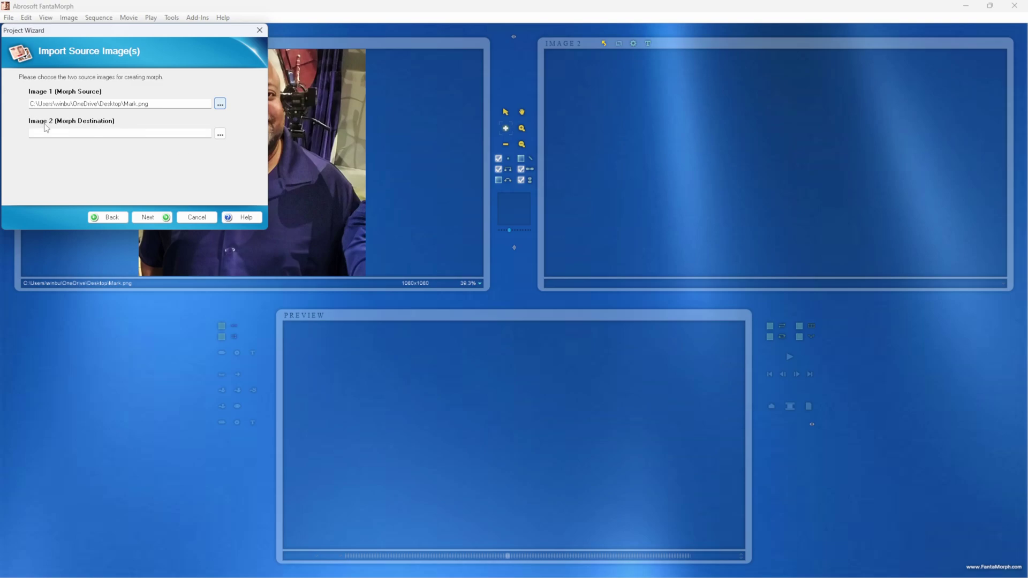
# Step: Load the portrait of the man in the cap as Image 2 and continue
pyautogui.click(223, 137)
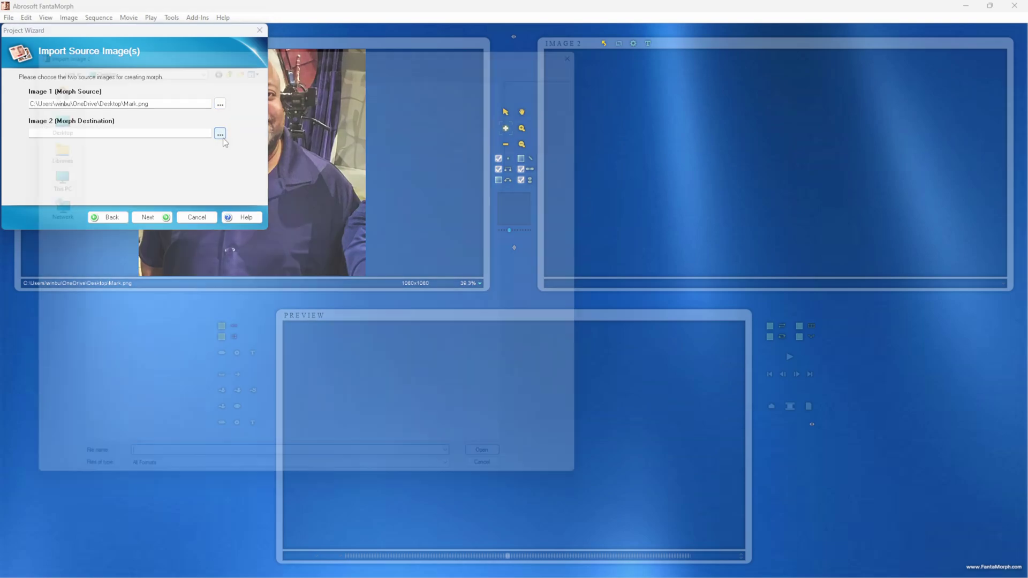
pyautogui.click(430, 89)
pyautogui.click(517, 478)
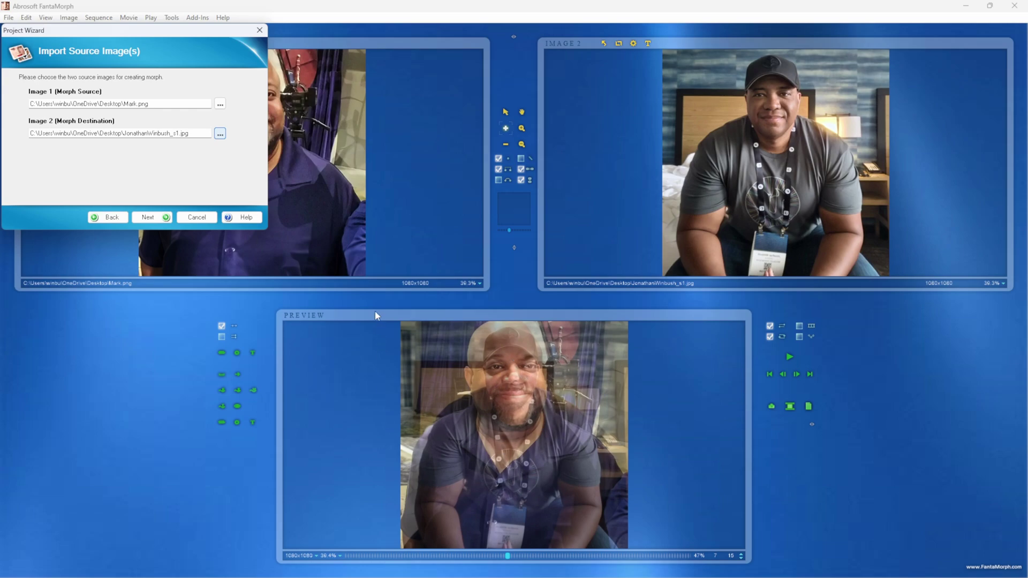
pyautogui.click(150, 217)
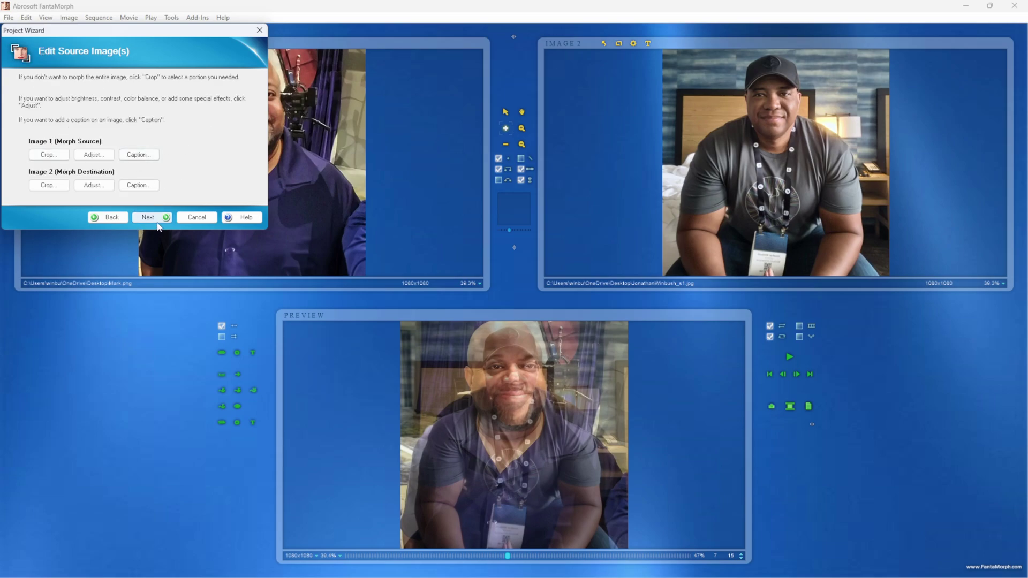
# Step: Accept a 30-frame 1080 × 1080 movie, skipping source editing and movie effects
pyautogui.click(150, 217)
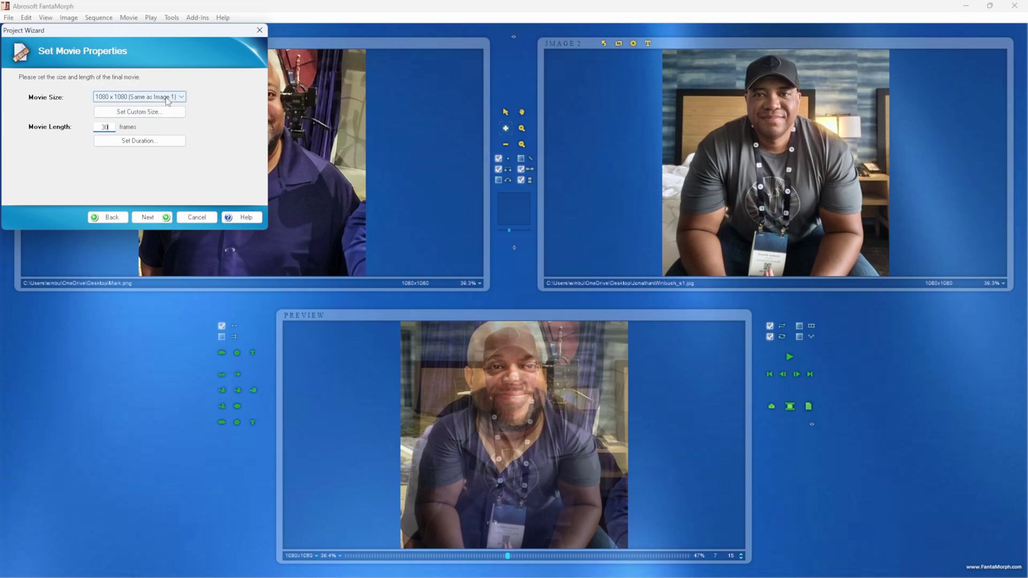
pyautogui.click(144, 217)
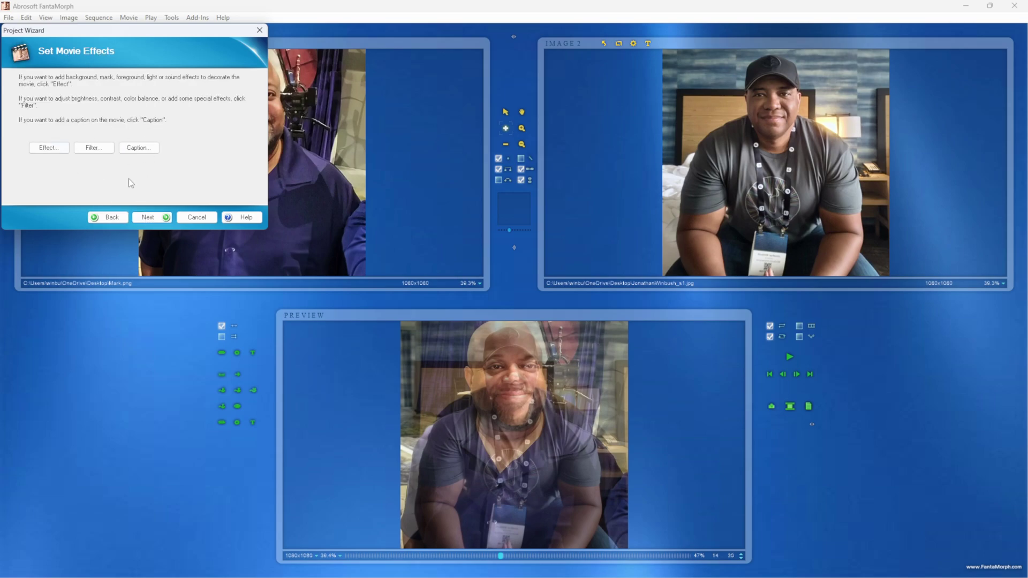
pyautogui.click(162, 218)
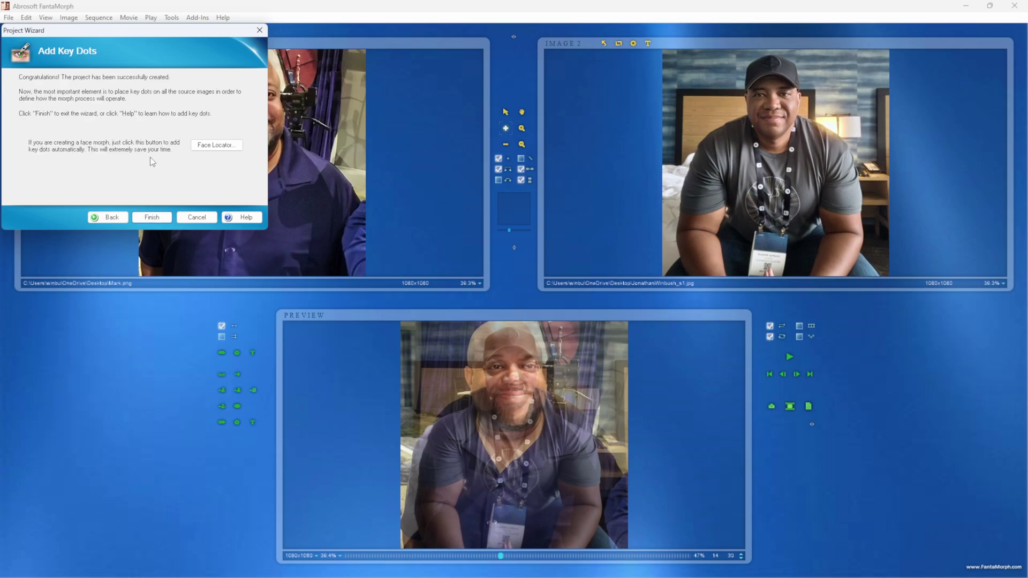
# Step: Auto-detect face key dots, then refit the left side and crown of the head outline
pyautogui.click(219, 146)
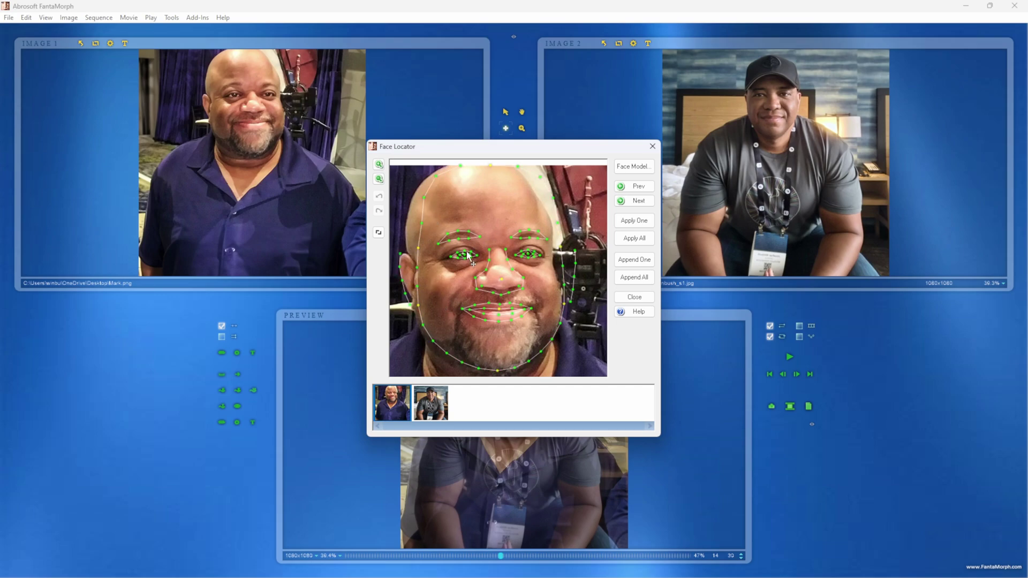
pyautogui.moveTo(419, 268); pyautogui.dragTo(411, 270)
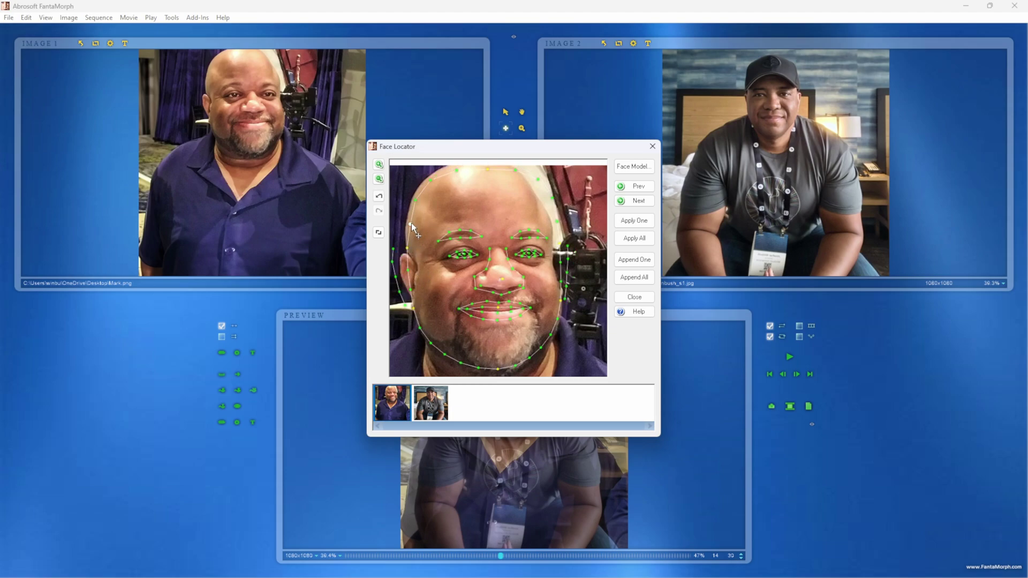
pyautogui.moveTo(410, 222); pyautogui.dragTo(409, 201)
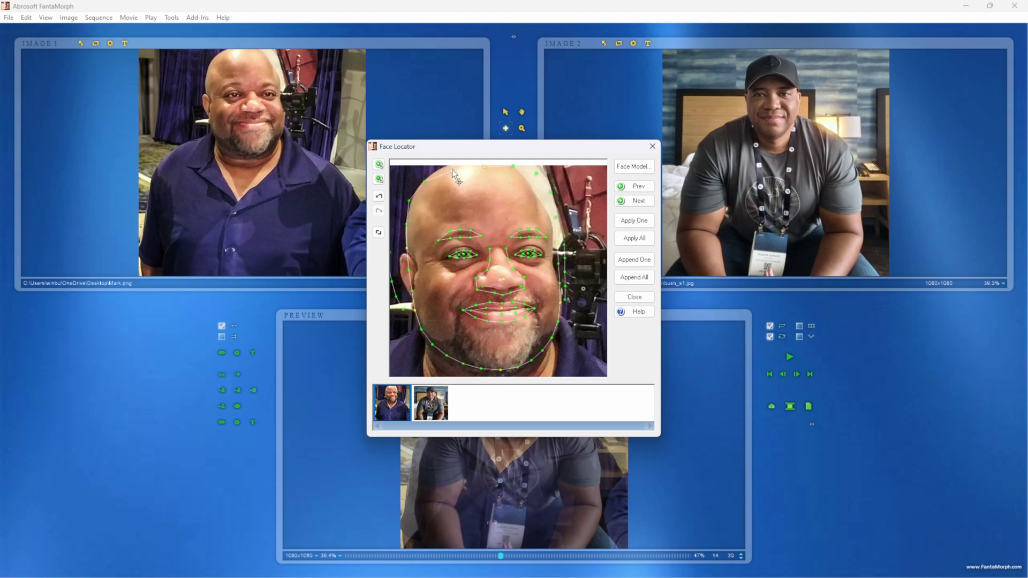
pyautogui.click(447, 165)
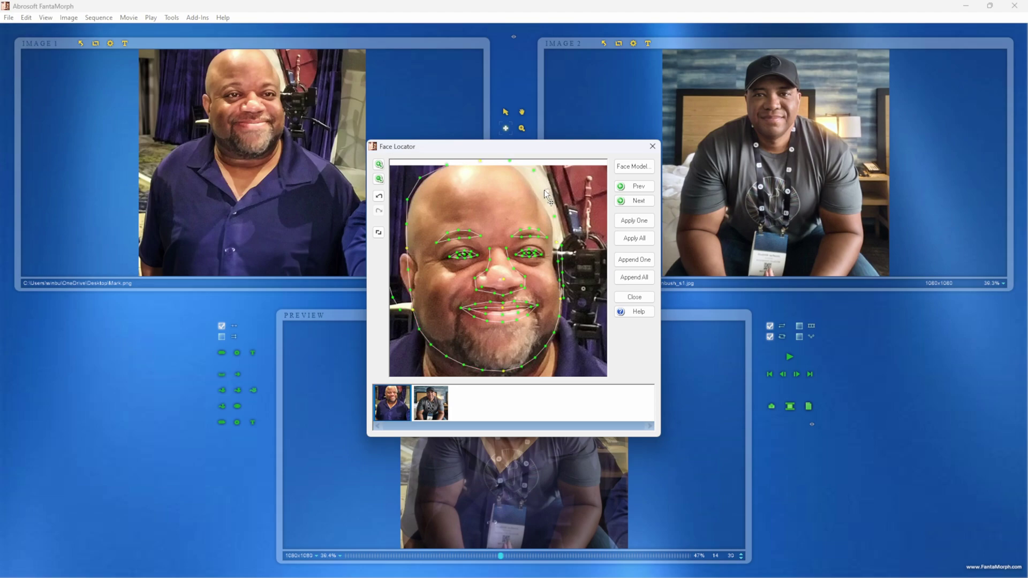
# Step: Pull in the outline's right side, adjust the left cheek dots, then switch to Image 2
pyautogui.moveTo(538, 193); pyautogui.dragTo(554, 265)
pyautogui.moveTo(398, 301); pyautogui.dragTo(403, 310)
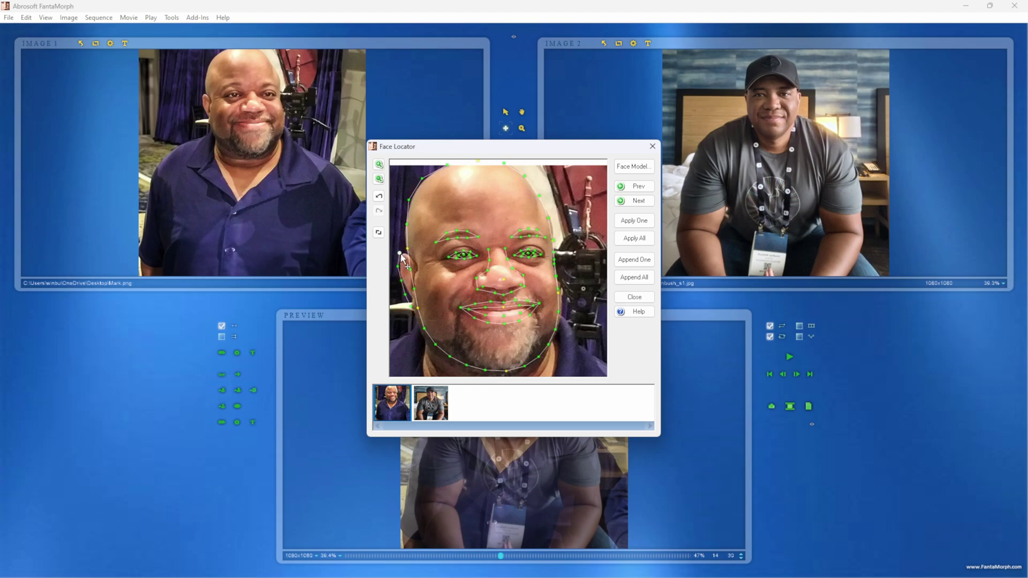
pyautogui.moveTo(402, 258); pyautogui.dragTo(411, 303)
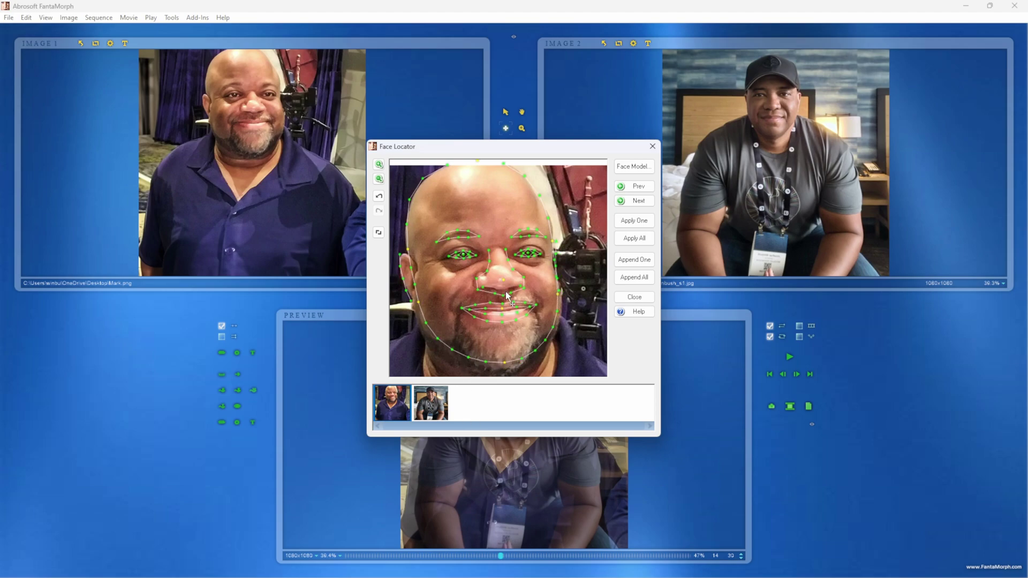
pyautogui.click(624, 204)
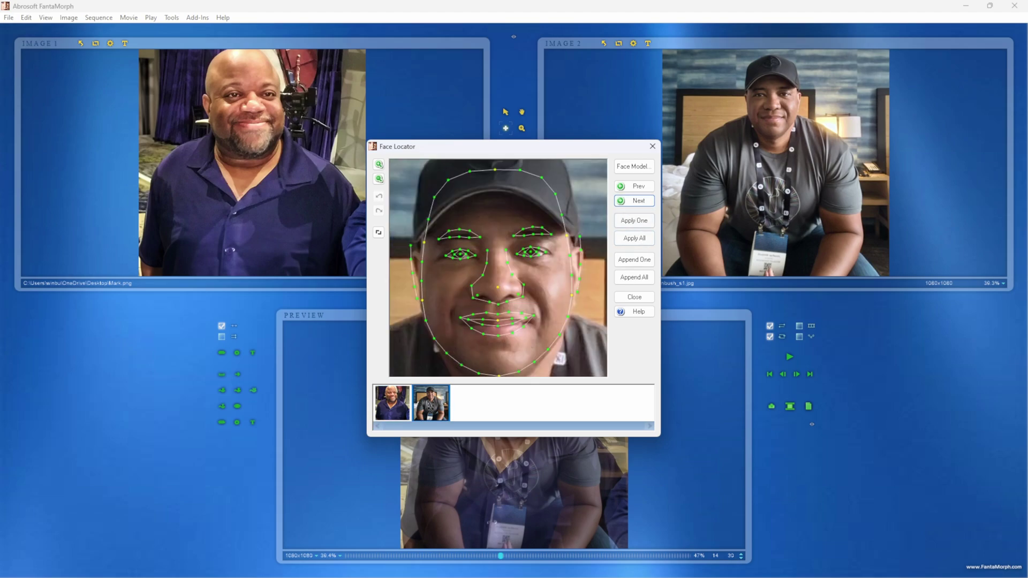
# Step: Widen both cheek outline points on the cap man's face, then apply key dots to both photos
pyautogui.moveTo(412, 294); pyautogui.dragTo(411, 258)
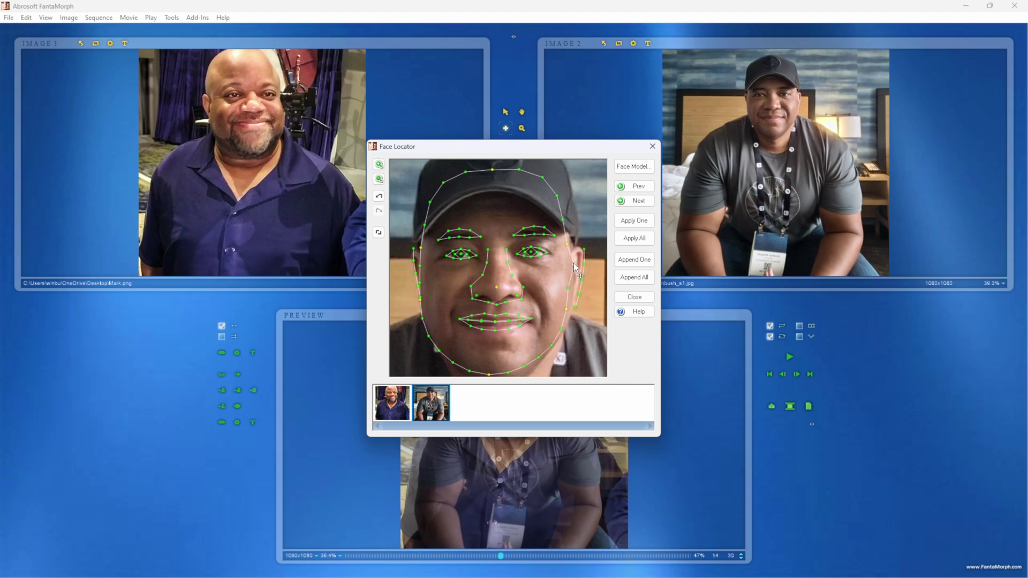
pyautogui.moveTo(575, 268); pyautogui.dragTo(566, 286)
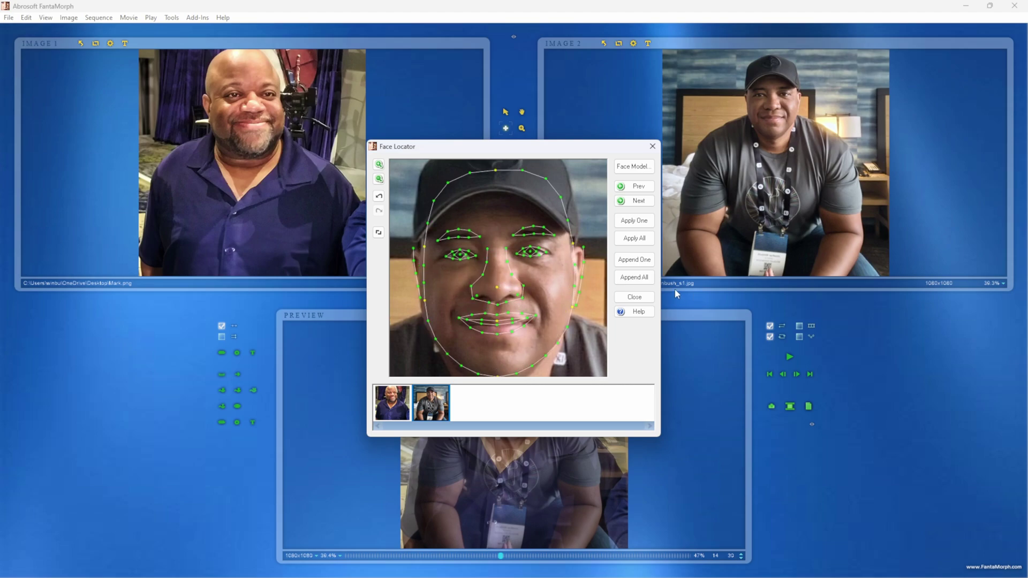
pyautogui.click(637, 245)
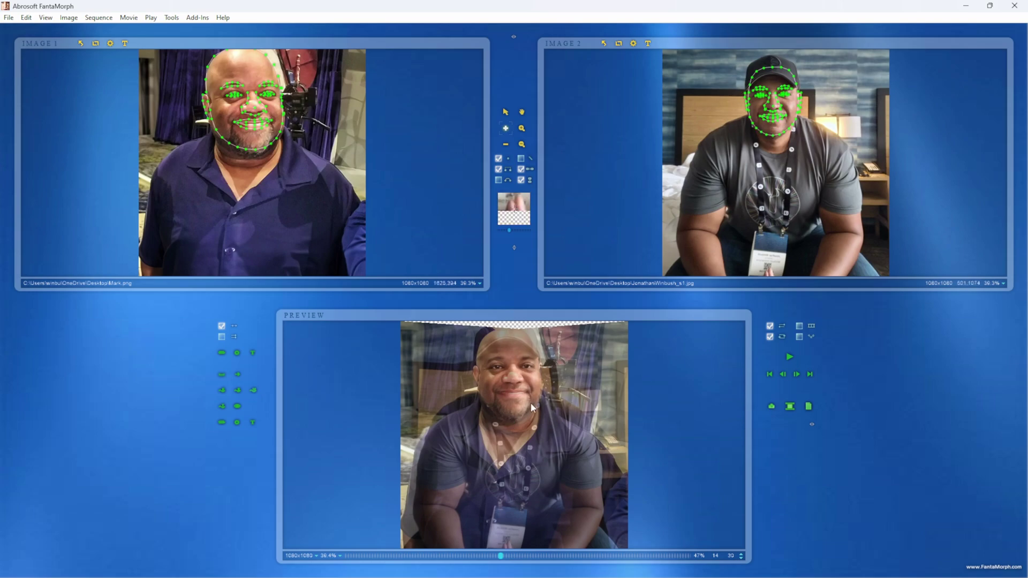
# Step: Play the morph preview from the first frame, then pause it
pyautogui.click(770, 375)
pyautogui.click(790, 357)
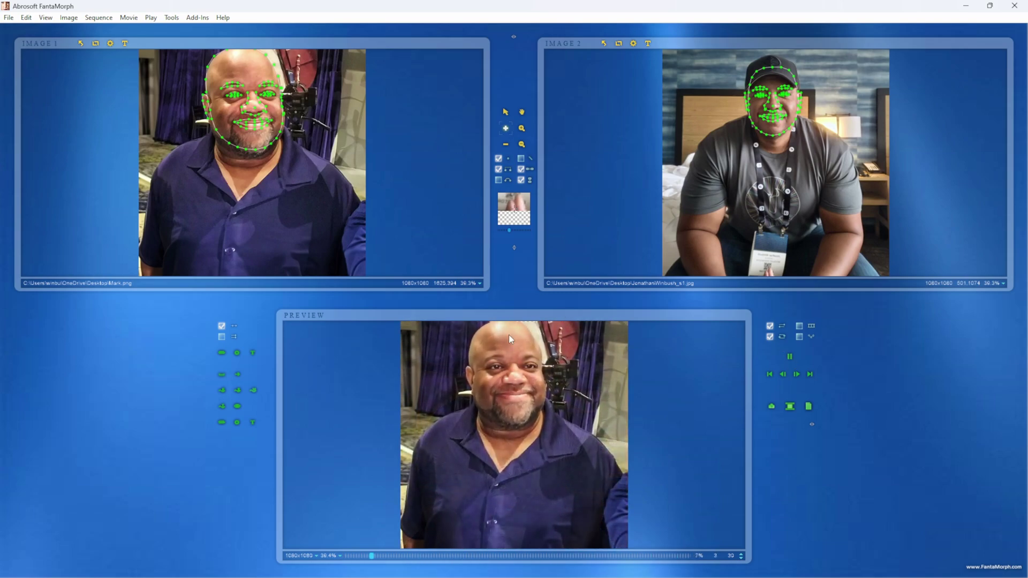
pyautogui.click(785, 375)
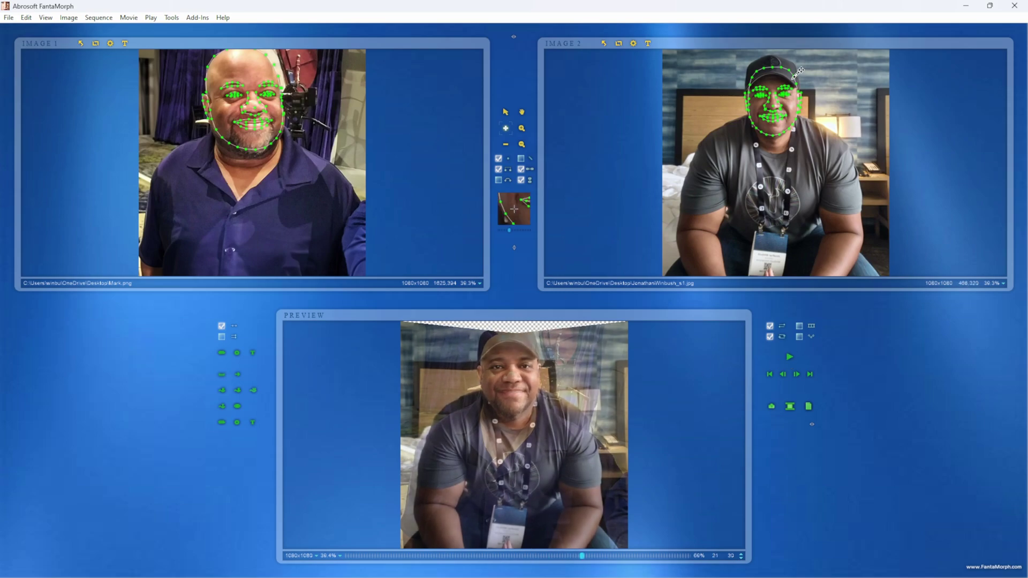
# Step: Raise the Image 2 head outline dots over the cap and scrub the preview back near the start
pyautogui.moveTo(774, 65)
pyautogui.mouseDown()
pyautogui.moveTo(785, 60)
pyautogui.moveTo(760, 62)
pyautogui.mouseUp()
pyautogui.click(750, 74)
pyautogui.moveTo(750, 74); pyautogui.dragTo(752, 76)
pyautogui.moveTo(351, 556); pyautogui.dragTo(707, 557)
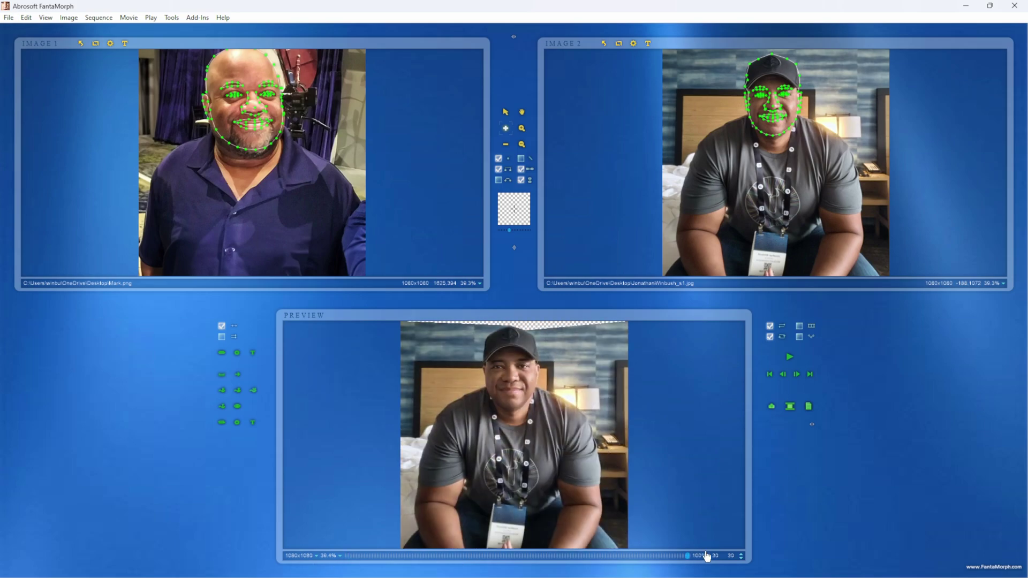